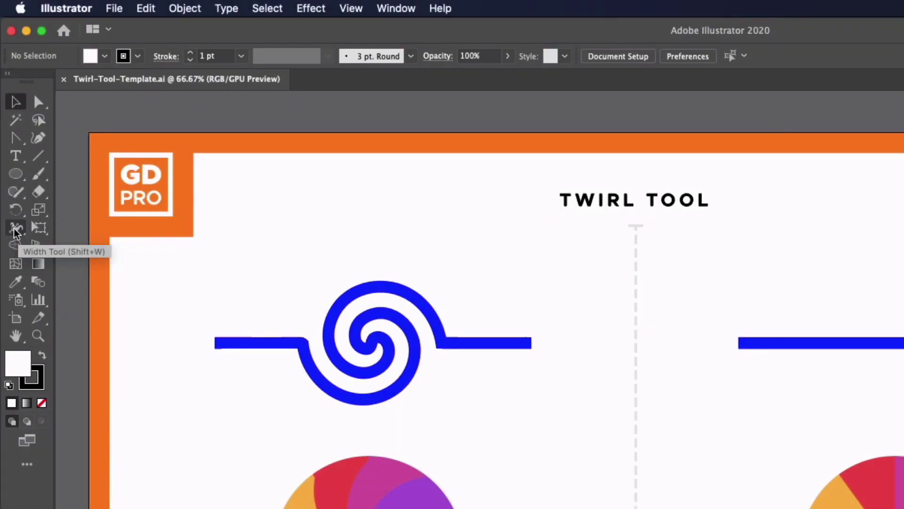
# Activate the Twirl Tool and zoom to 100% on the blue line and rainbow circle.
pyautogui.click(15, 231)
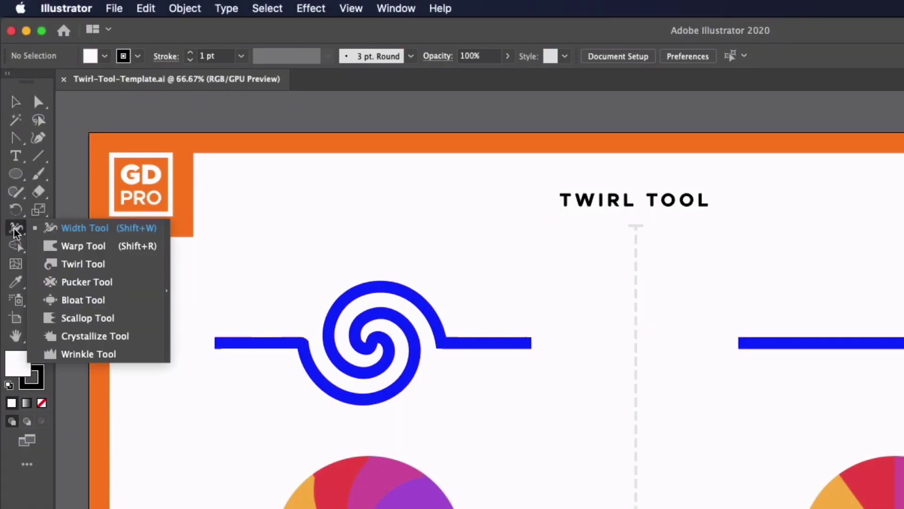
pyautogui.click(70, 265)
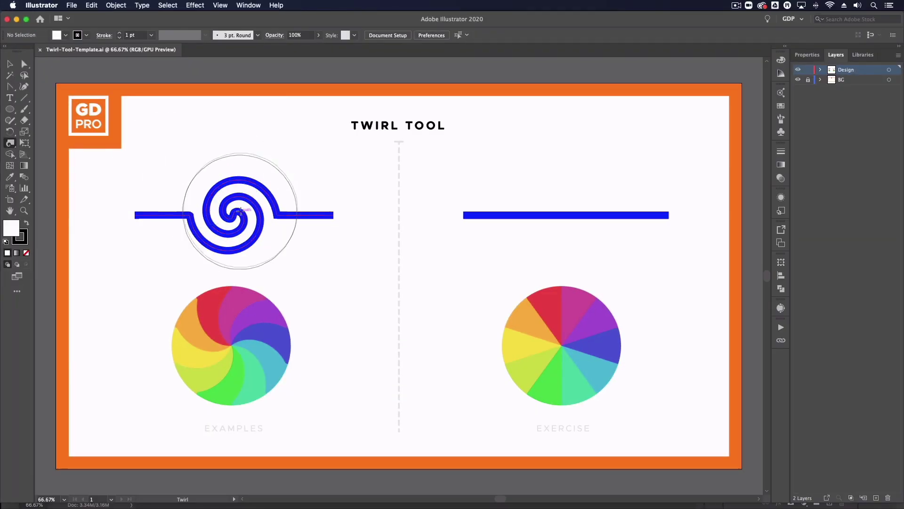
pyautogui.moveTo(240, 210); pyautogui.dragTo(240, 211)
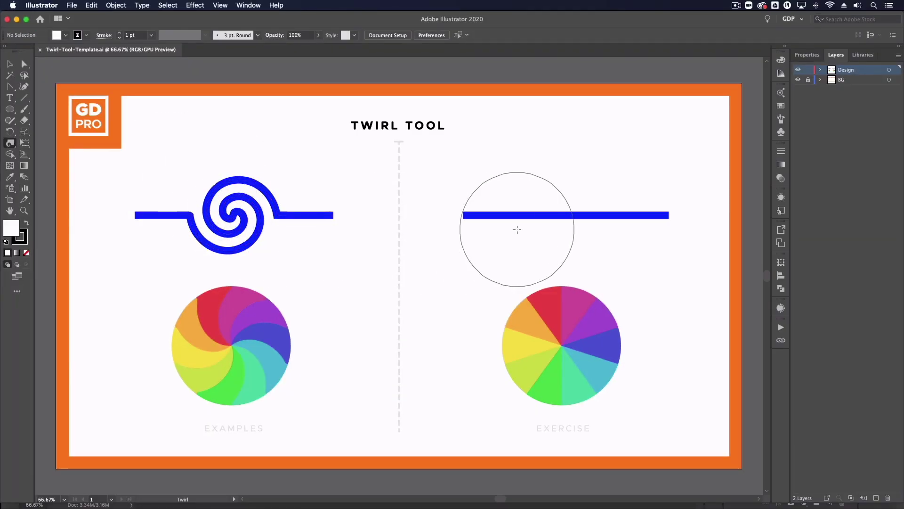
pyautogui.press('super+equal')
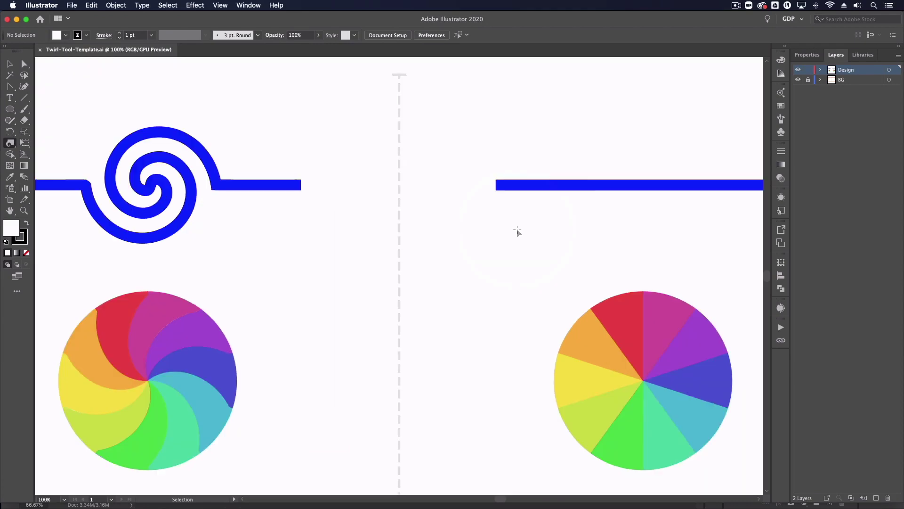
pyautogui.press('space')
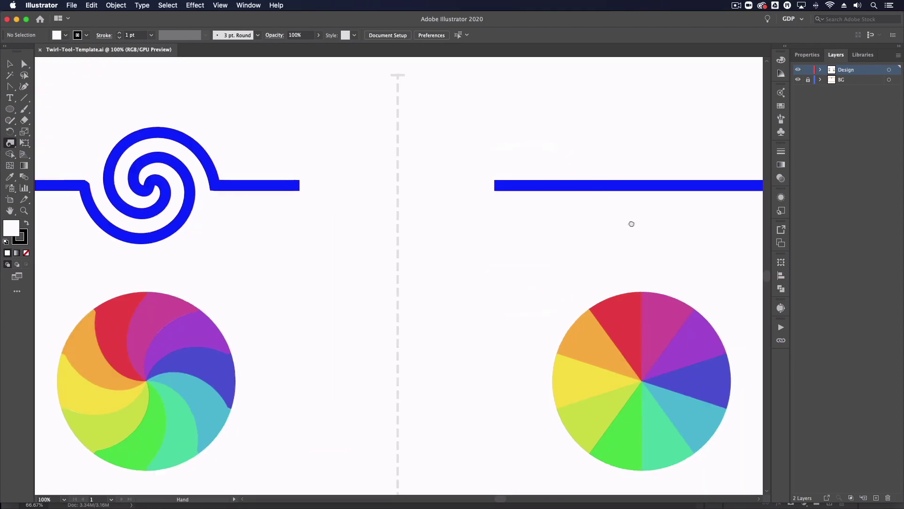
pyautogui.moveTo(632, 224)
pyautogui.mouseDown()
pyautogui.moveTo(408, 204)
pyautogui.moveTo(364, 214)
pyautogui.moveTo(362, 194)
pyautogui.mouseUp()
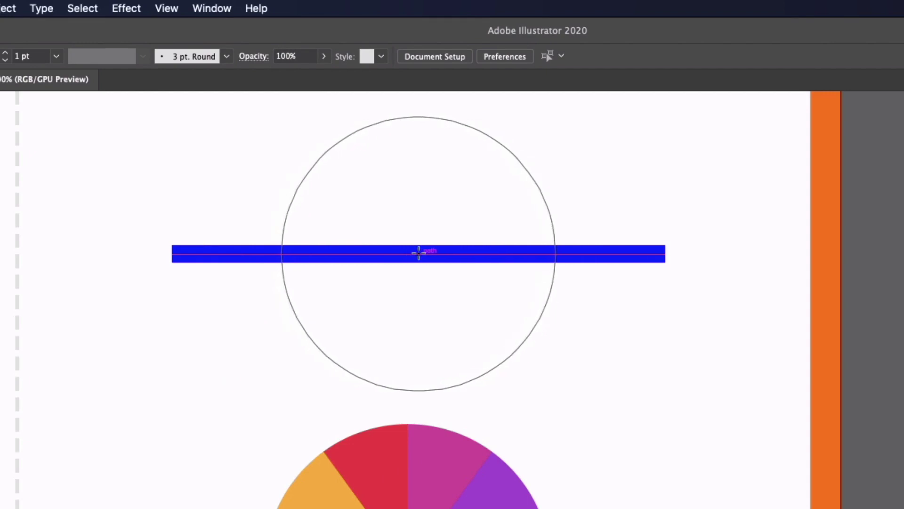
pyautogui.moveTo(414, 253); pyautogui.dragTo(414, 253)
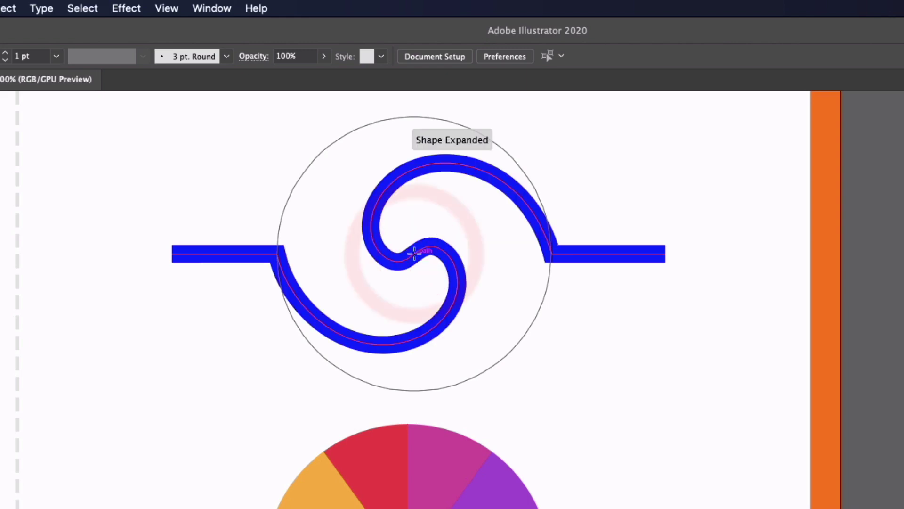
pyautogui.hotkey('ctrl', 'z')
pyautogui.moveTo(342, 254)
pyautogui.mouseDown()
pyautogui.moveTo(335, 264)
pyautogui.moveTo(540, 257)
pyautogui.moveTo(375, 221)
pyautogui.moveTo(430, 196)
pyautogui.moveTo(393, 175)
pyautogui.moveTo(412, 242)
pyautogui.mouseUp()
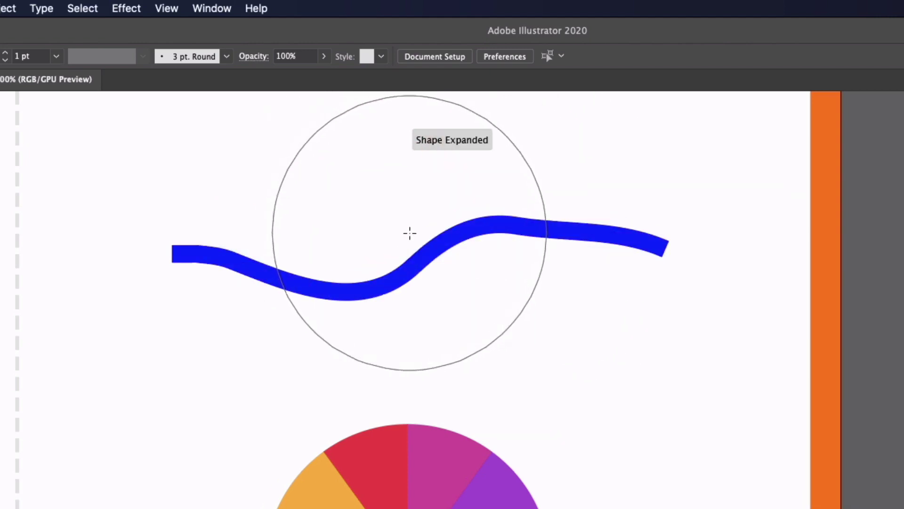
pyautogui.hotkey('ctrl', 'z')
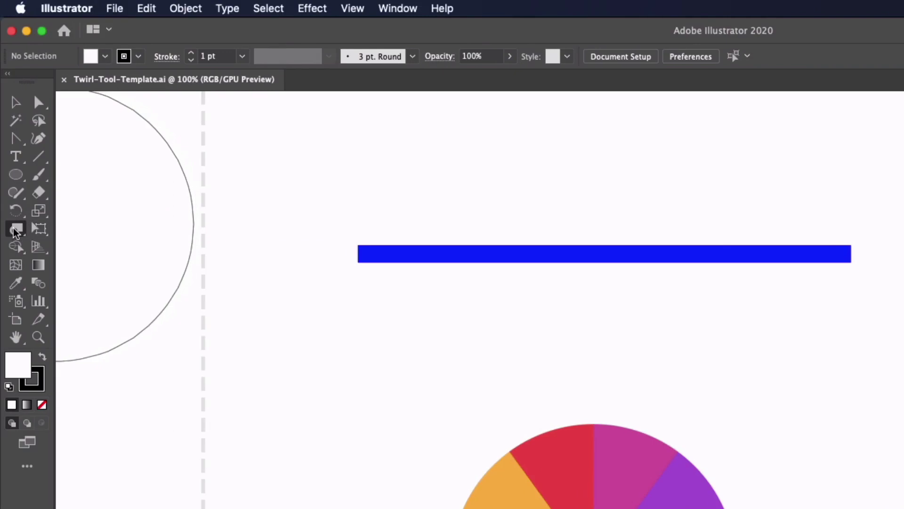
# Set the Twirl Tool intensity to 50% in Twirl Tool Options and confirm.
pyautogui.doubleClick(17, 231)
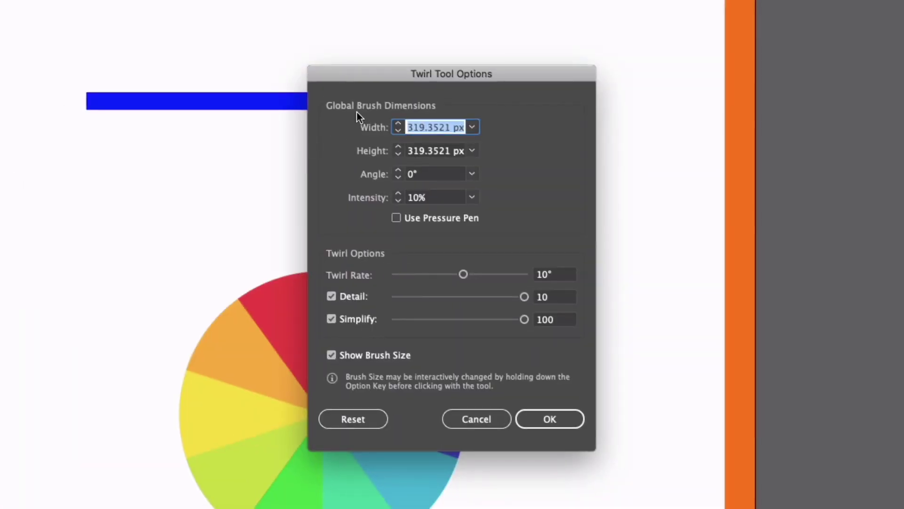
pyautogui.click(512, 150)
pyautogui.click(414, 197)
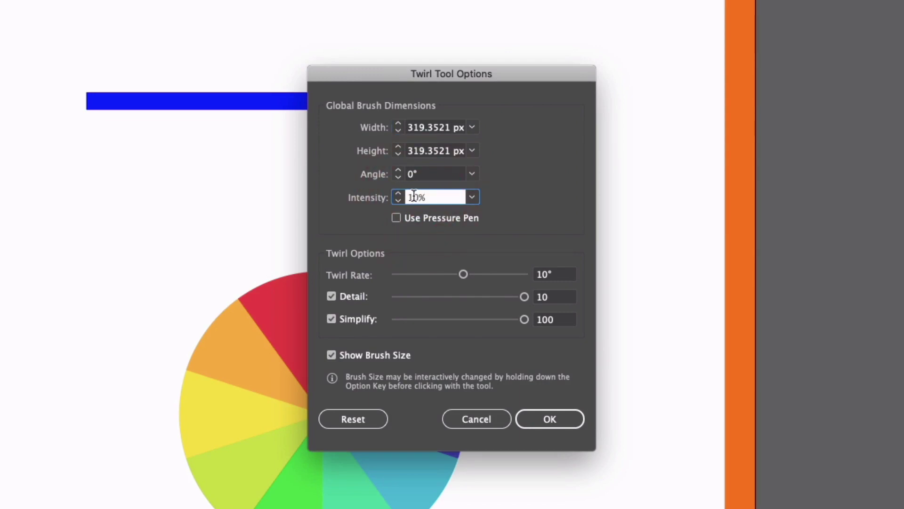
pyautogui.doubleClick(407, 196)
pyautogui.click(535, 415)
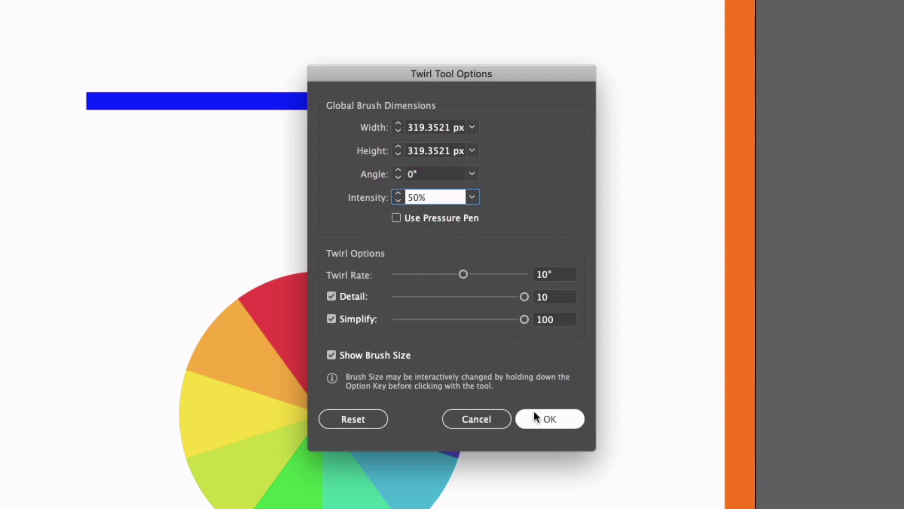
pyautogui.click(535, 417)
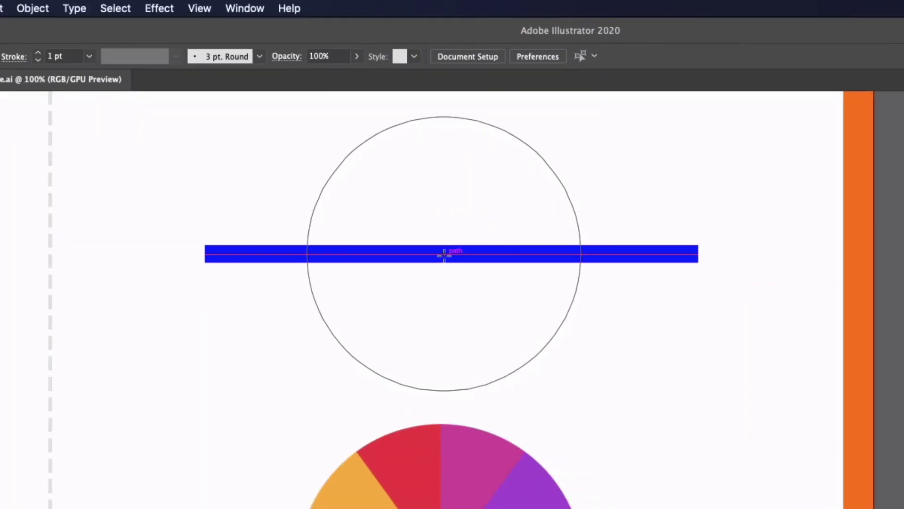
# Twirl the blue bar's centre into a spiral, deselect it, then zoom to 150% on the rainbow circle.
pyautogui.moveTo(445, 255); pyautogui.dragTo(445, 255)
pyautogui.press('super+shift+a')
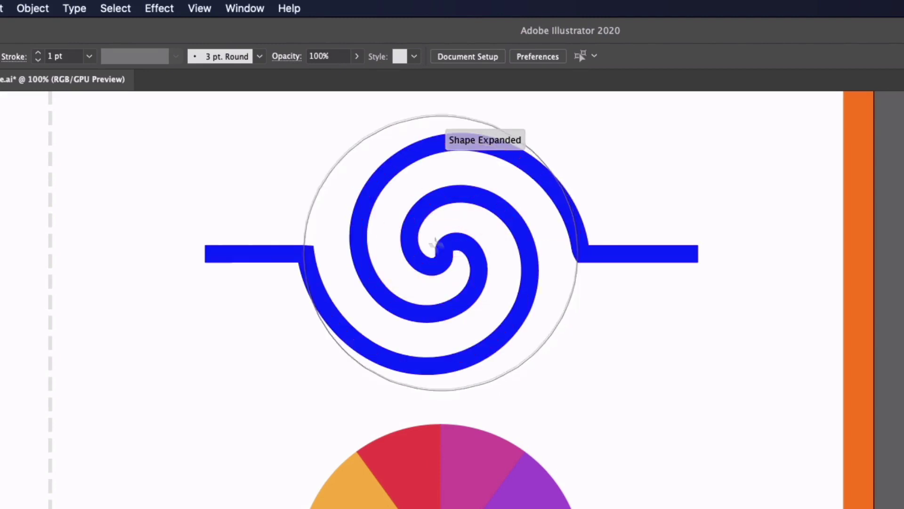
pyautogui.press('a')
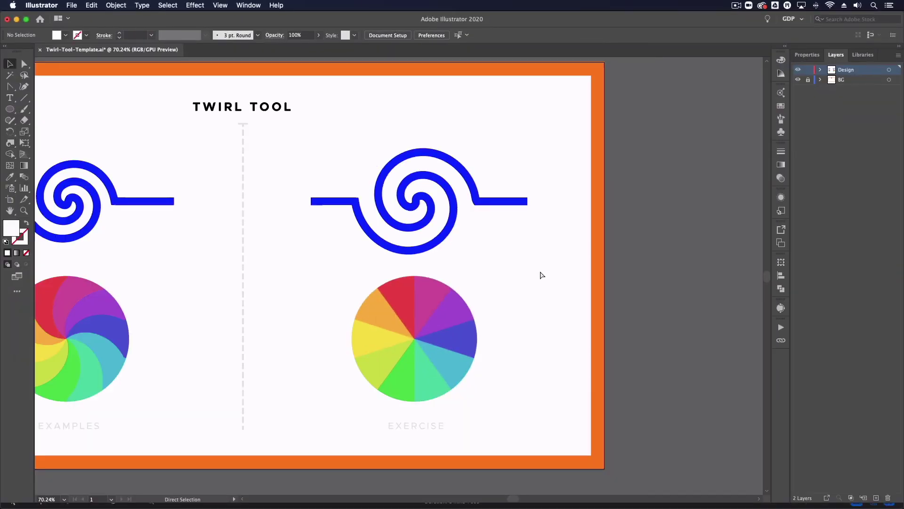
pyautogui.press('super+equal')
pyautogui.press('super+equal')
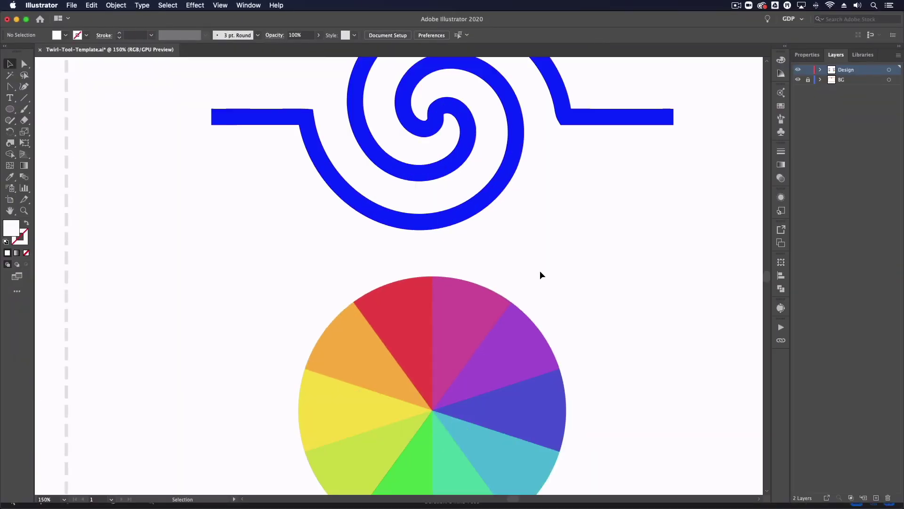
pyautogui.moveTo(537, 269); pyautogui.dragTo(557, 179)
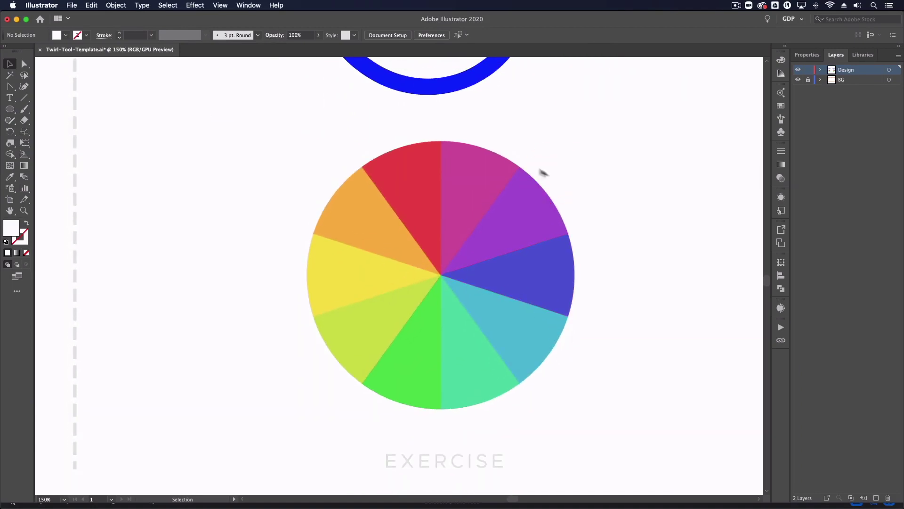
# Reselect the Twirl Tool and enlarge its brush for the rainbow circle.
pyautogui.click(10, 144)
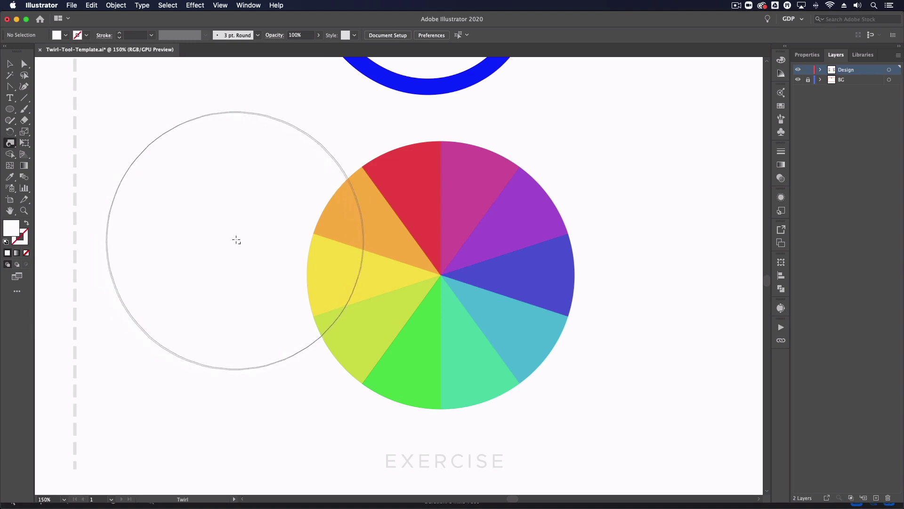
pyautogui.moveTo(242, 238)
pyautogui.mouseDown()
pyautogui.moveTo(172, 246)
pyautogui.moveTo(294, 244)
pyautogui.moveTo(268, 226)
pyautogui.moveTo(269, 189)
pyautogui.moveTo(254, 284)
pyautogui.moveTo(256, 262)
pyautogui.moveTo(284, 260)
pyautogui.moveTo(202, 266)
pyautogui.moveTo(177, 381)
pyautogui.moveTo(179, 374)
pyautogui.mouseUp()
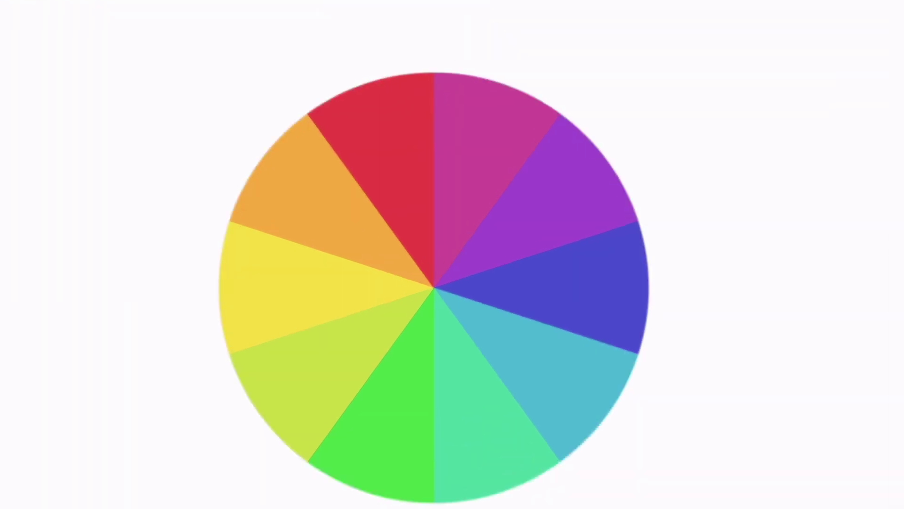
# Enter a 90° twirl rate and adjust Simplify in Twirl Tool Options.
pyautogui.press('Return')
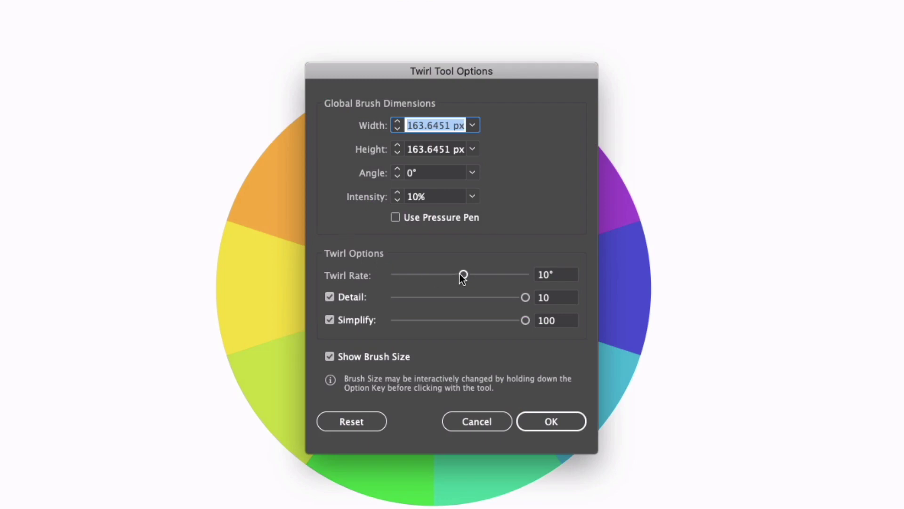
pyautogui.click(543, 276)
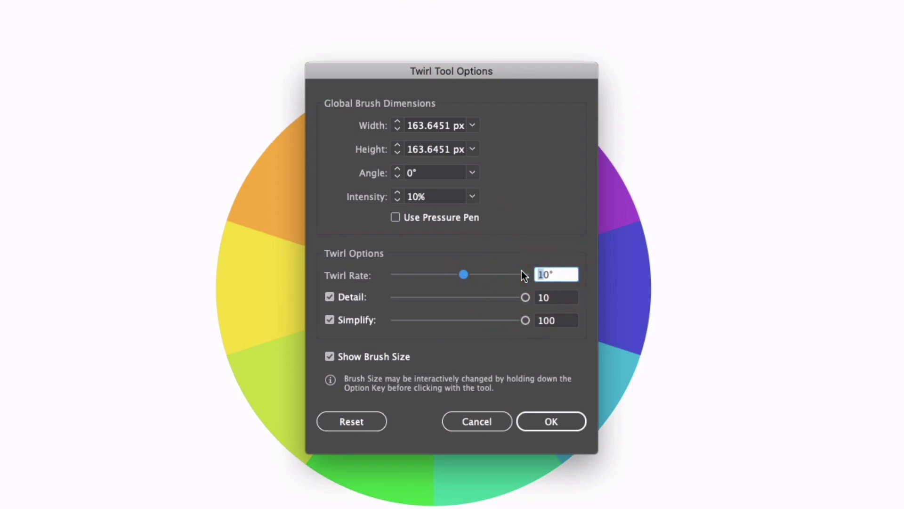
pyautogui.write('9')
pyautogui.moveTo(526, 321); pyautogui.dragTo(471, 322)
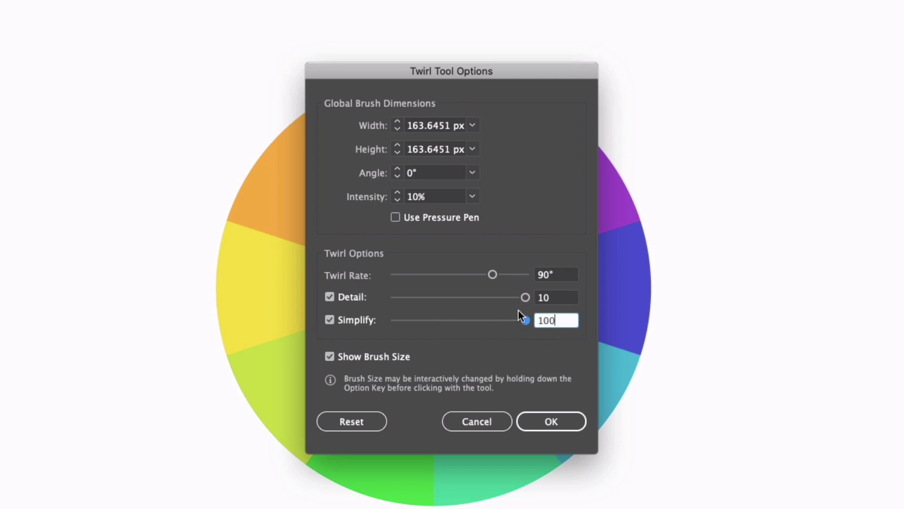
# Confirm Twirl Tool Options to apply the 90° twirl rate.
pyautogui.click(535, 417)
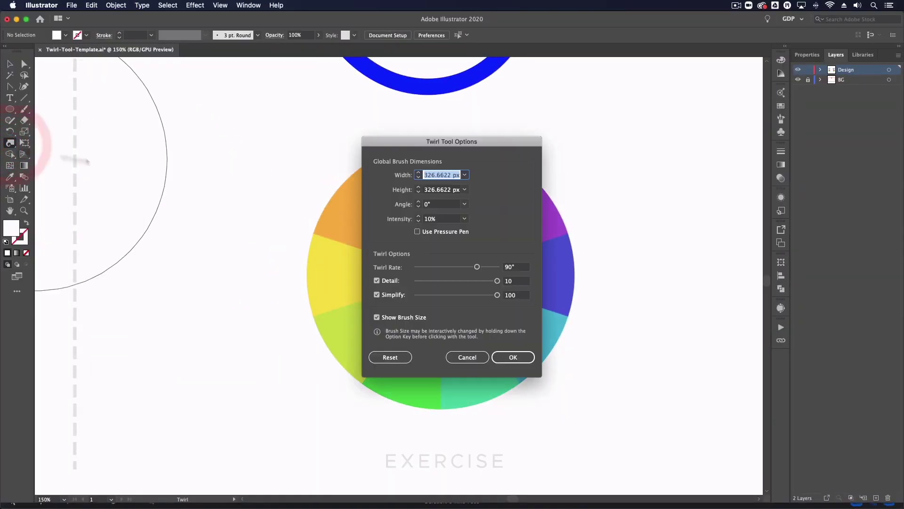
# Change the twirl rate to 10° and confirm the Twirl Tool Options.
pyautogui.click(506, 267)
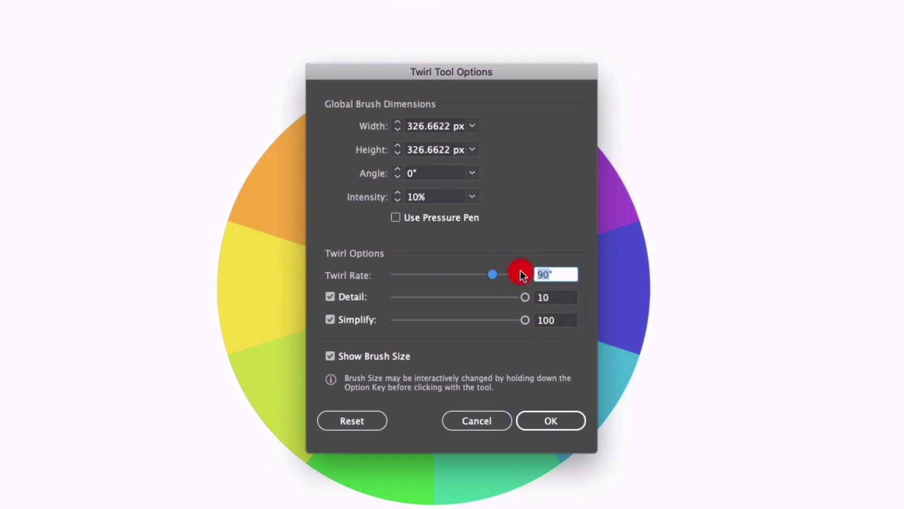
pyautogui.write('10')
pyautogui.click(546, 420)
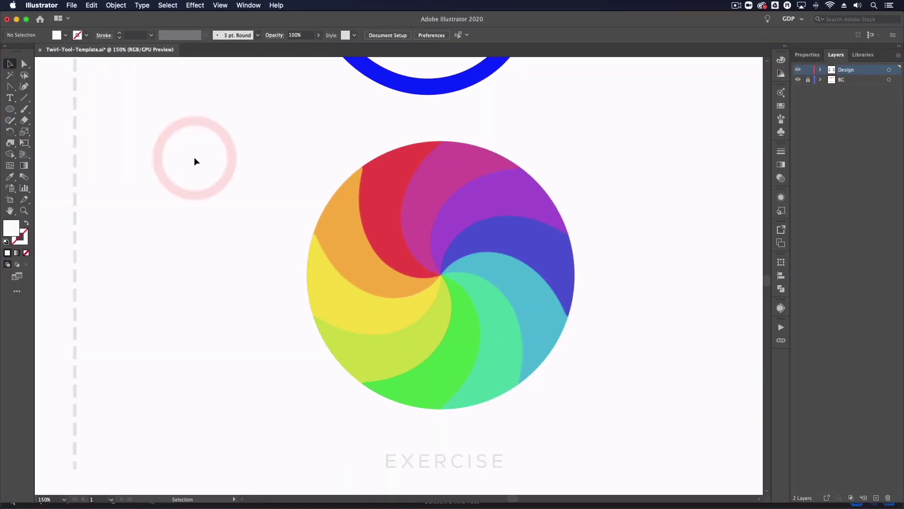
# Return to the Selection tool and zoom out to show the full artboard with the examples.
pyautogui.press('a')
pyautogui.press('super+0')
pyautogui.press('super+minus')
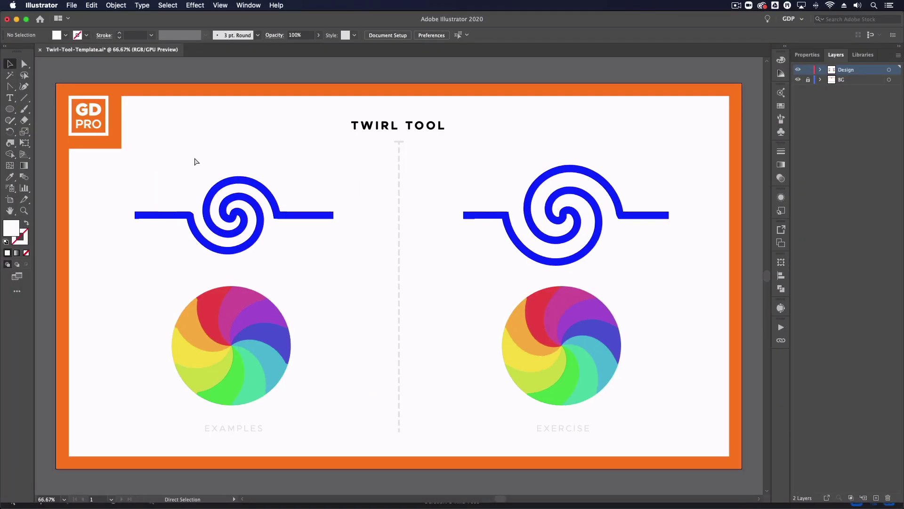